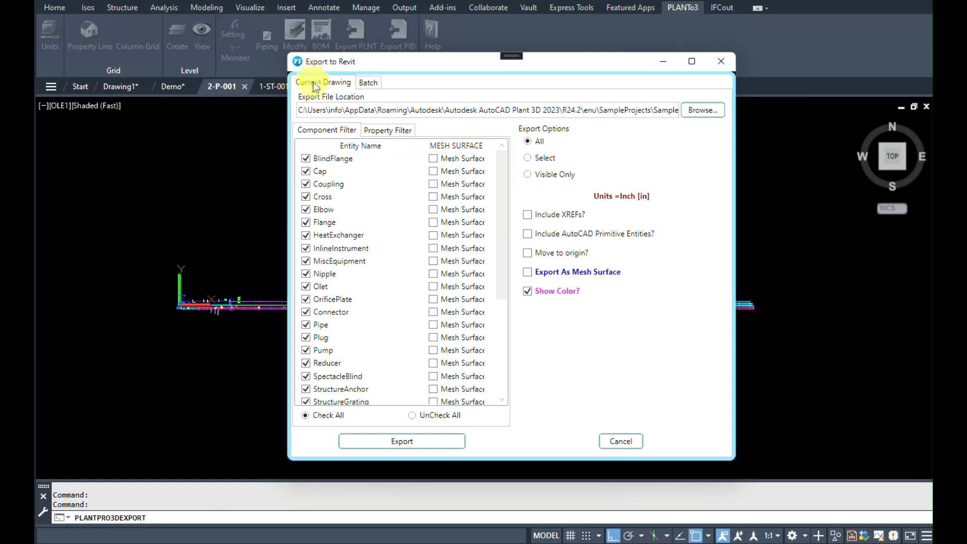
Look over the batch export settings and the export file location for the current drawing
click(368, 83)
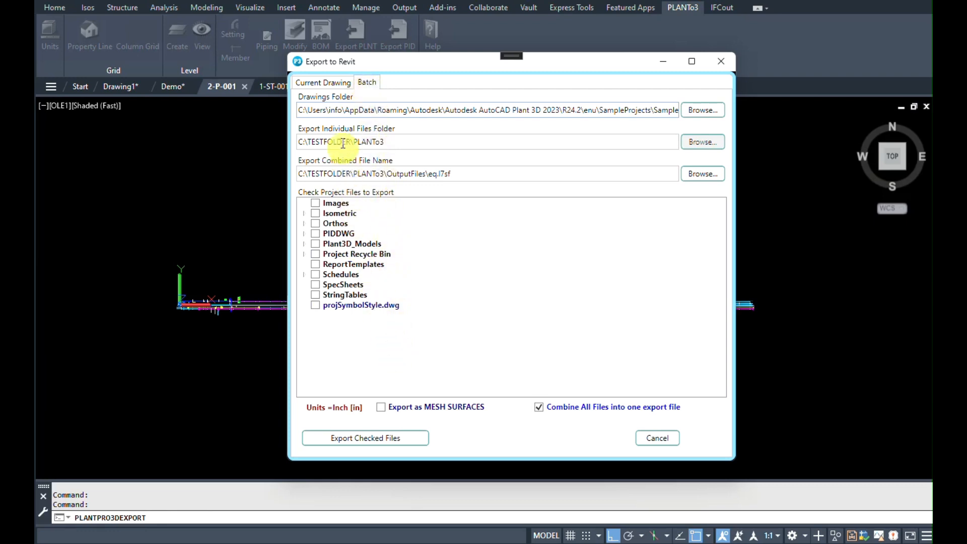
click(332, 84)
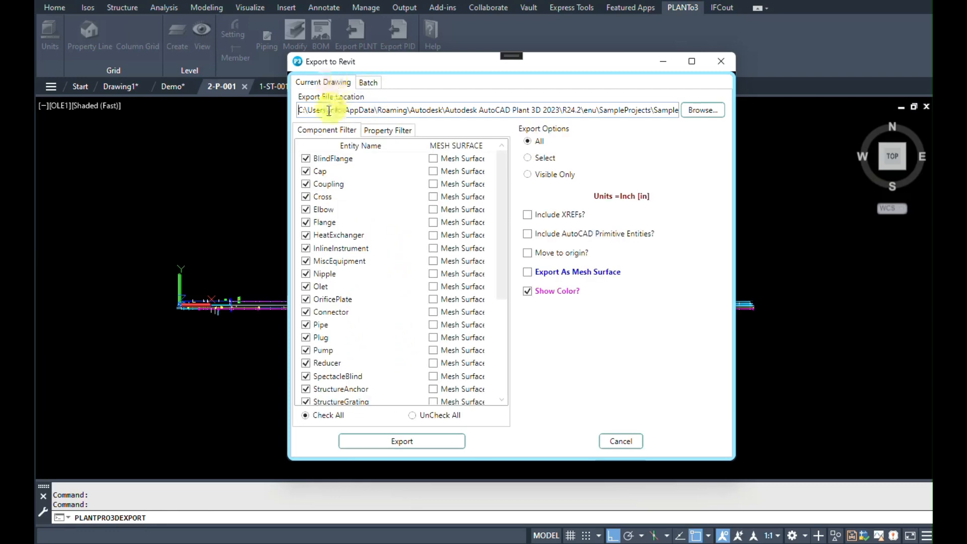
drag(326, 111, 697, 114)
drag(636, 115, 711, 125)
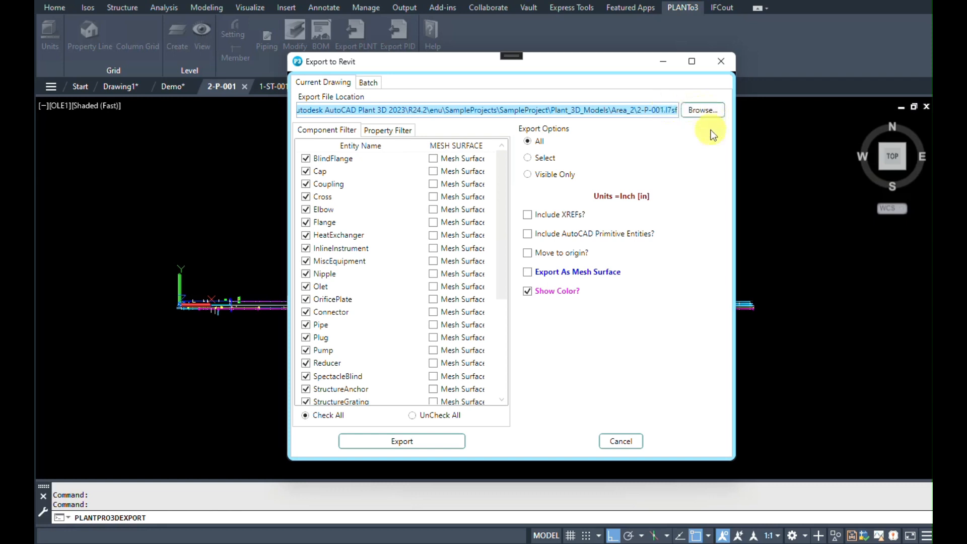
click(707, 111)
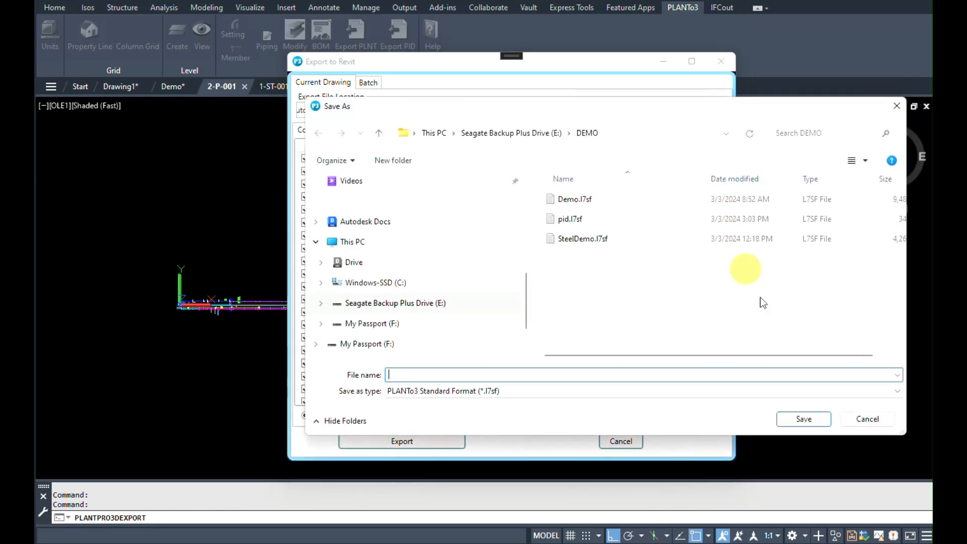
click(867, 419)
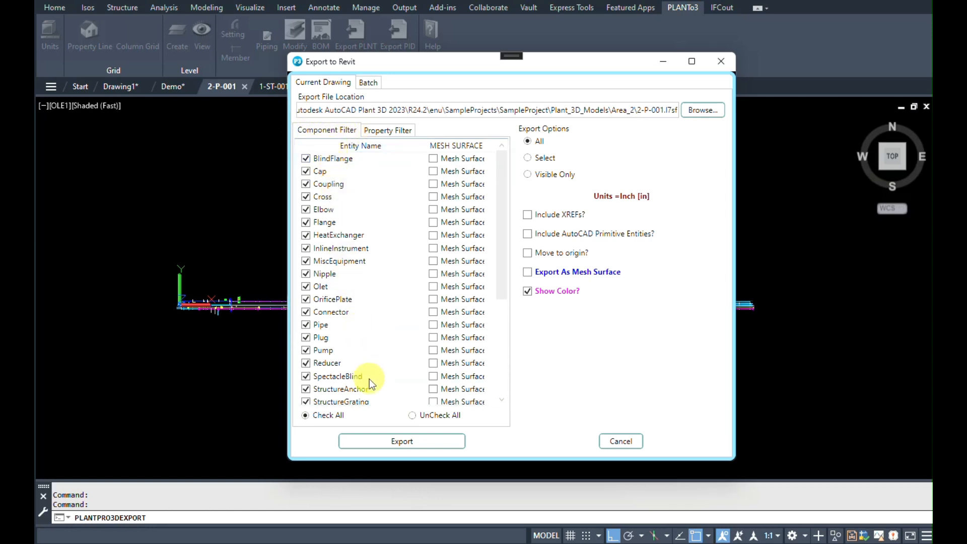
Try limiting the component filter to Cap, Coupling and Cross, and reselect all components
scroll(370, 378, down, 4)
scroll(370, 379, up, 4)
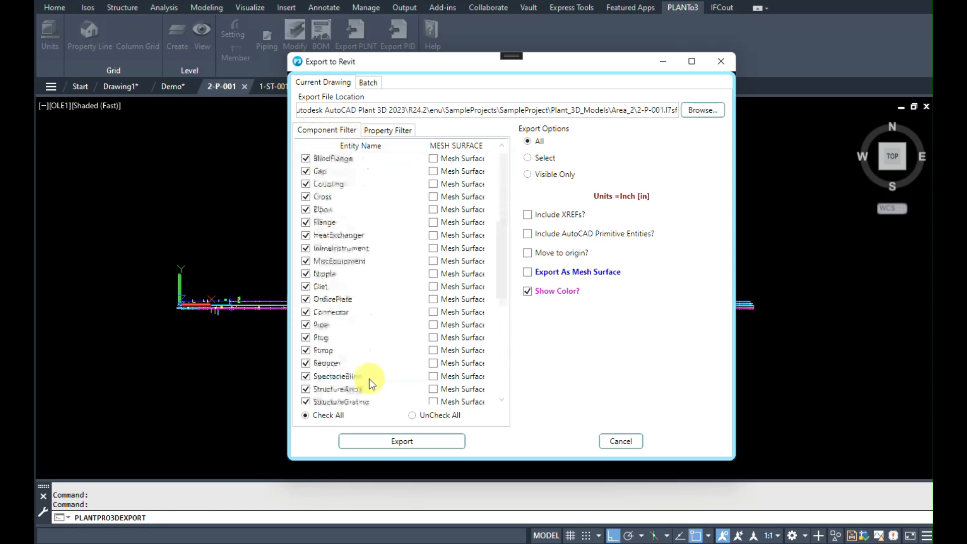
click(409, 416)
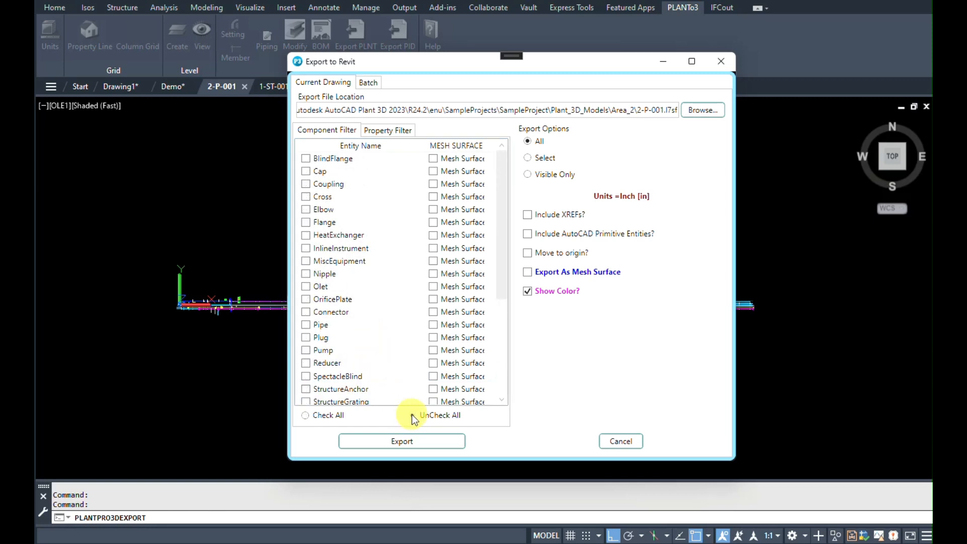
click(306, 171)
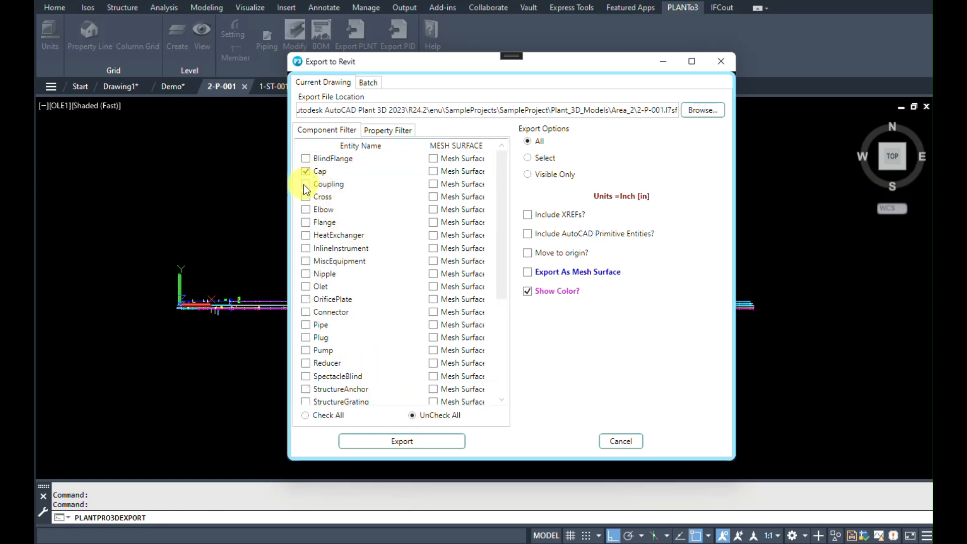
click(305, 184)
click(306, 196)
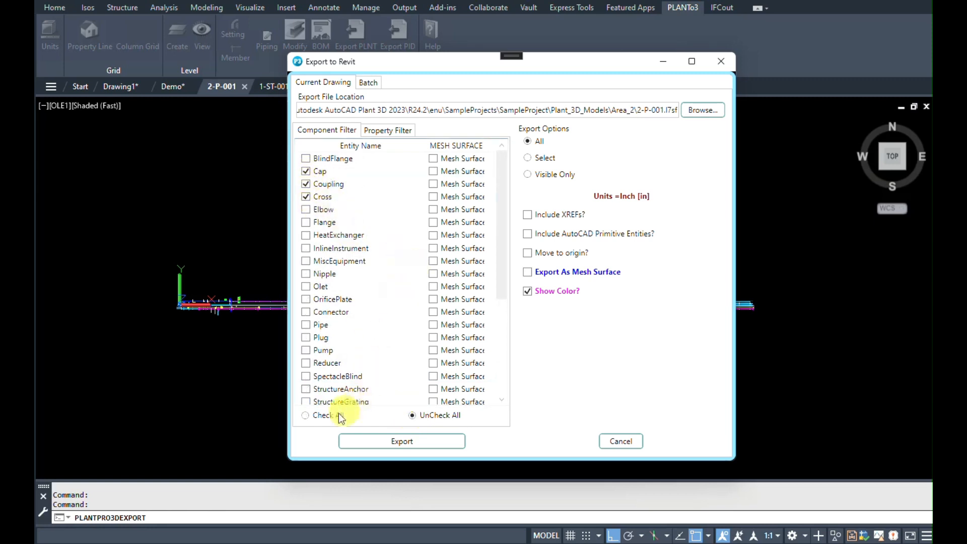
click(306, 416)
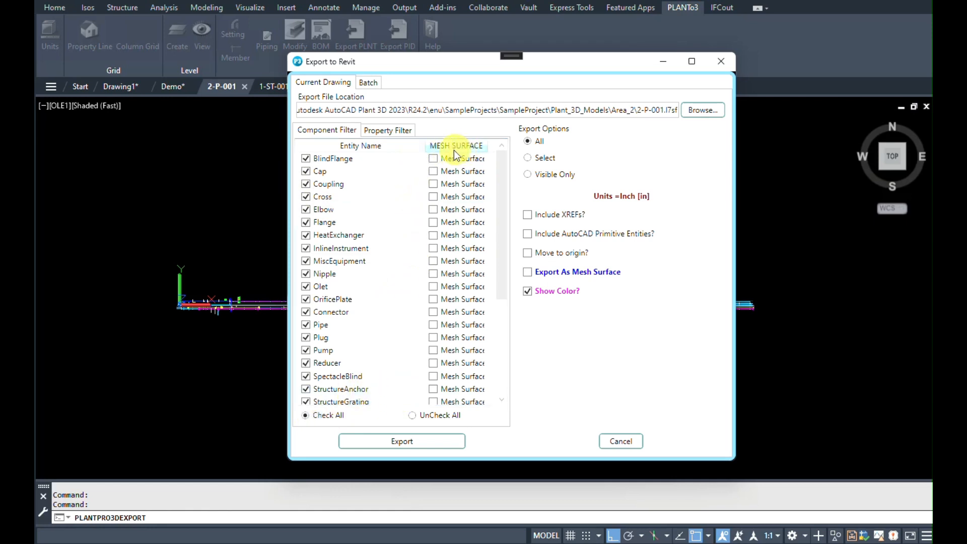
Try enabling mesh surface export for BlindFlange, Connector and Pump, and clear those three options again
click(433, 158)
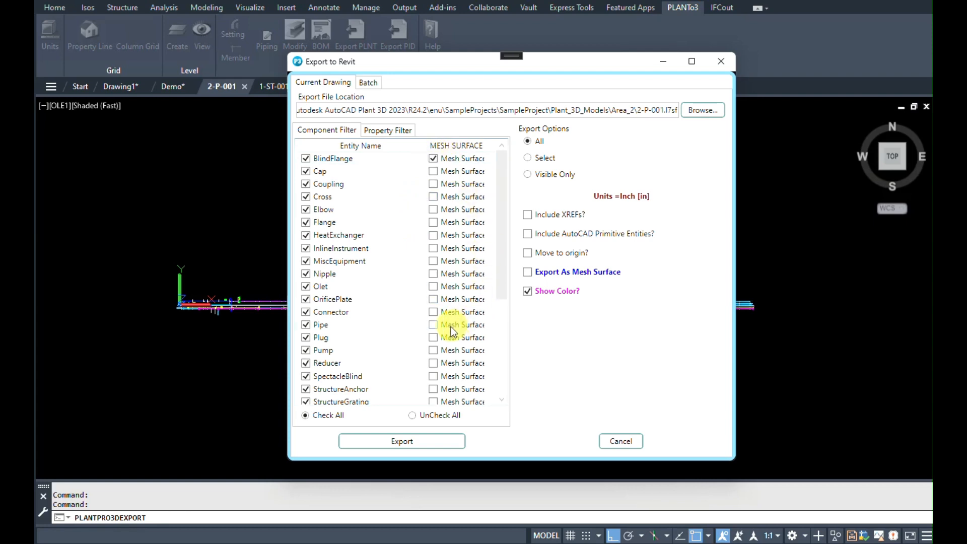
click(433, 311)
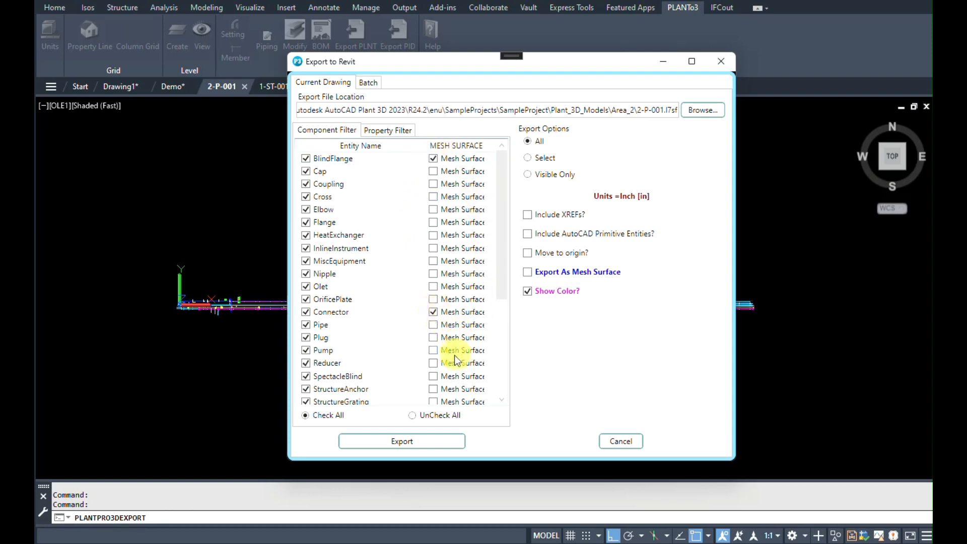
click(435, 350)
click(433, 159)
click(433, 311)
click(433, 350)
Try excluding all properties in the property filter, reselect them all and review the property list
click(402, 132)
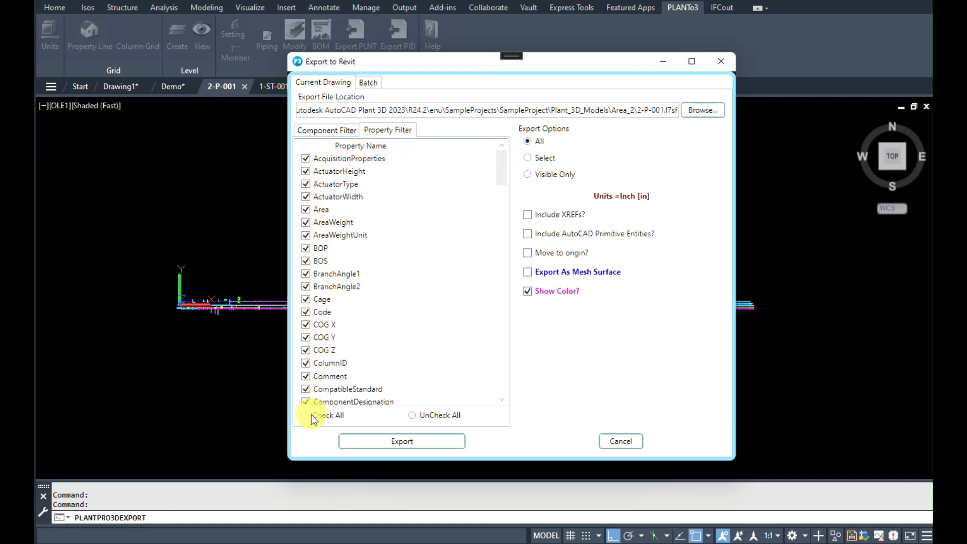
click(412, 415)
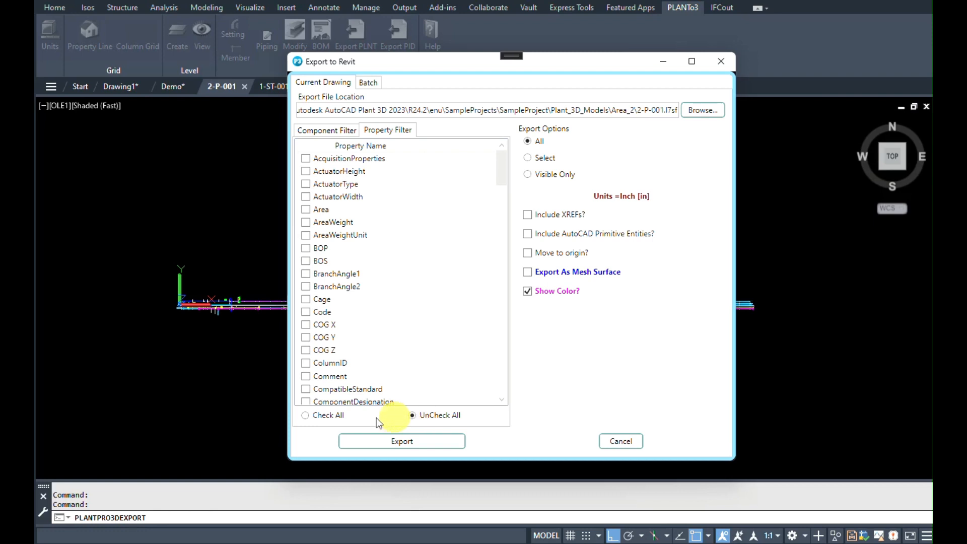
click(305, 415)
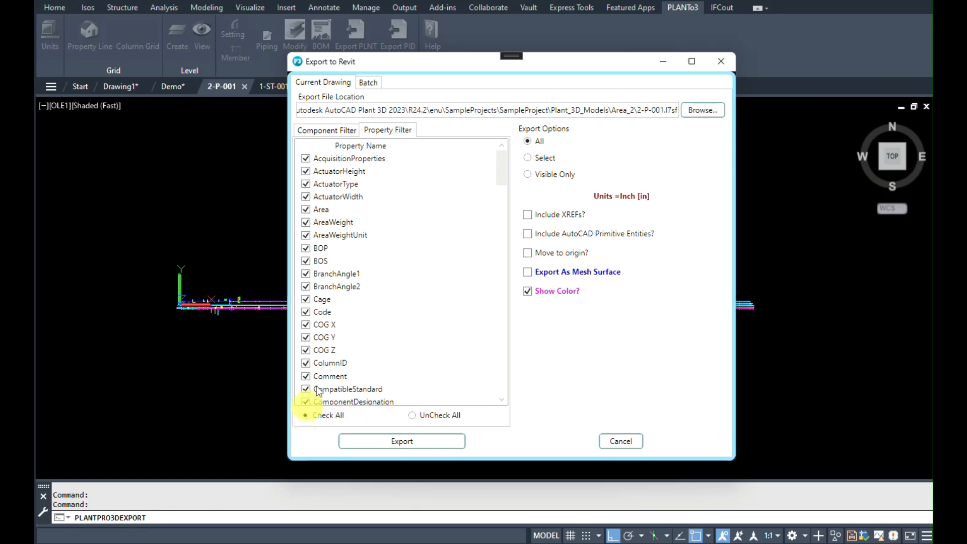
scroll(374, 333, down, 7)
scroll(374, 333, down, 10)
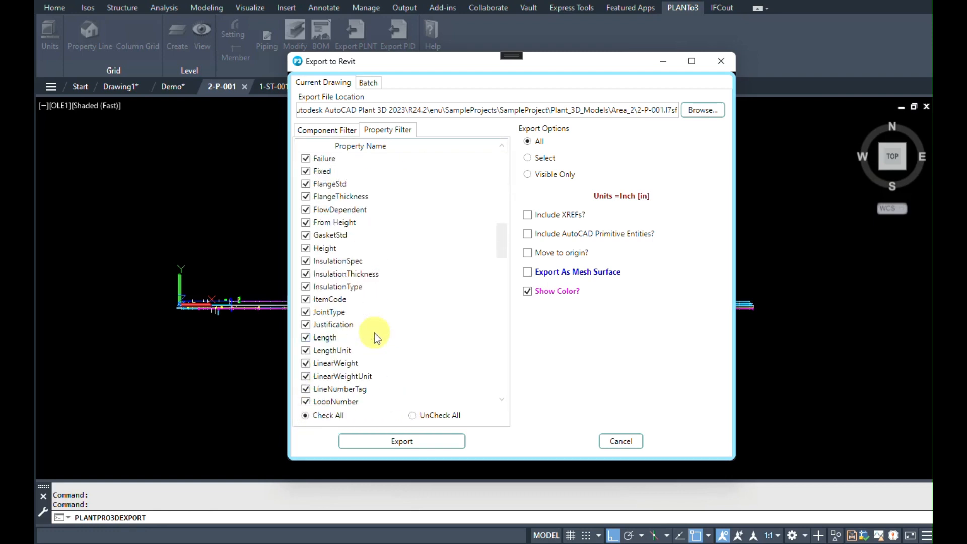
scroll(374, 333, up, 4)
click(348, 131)
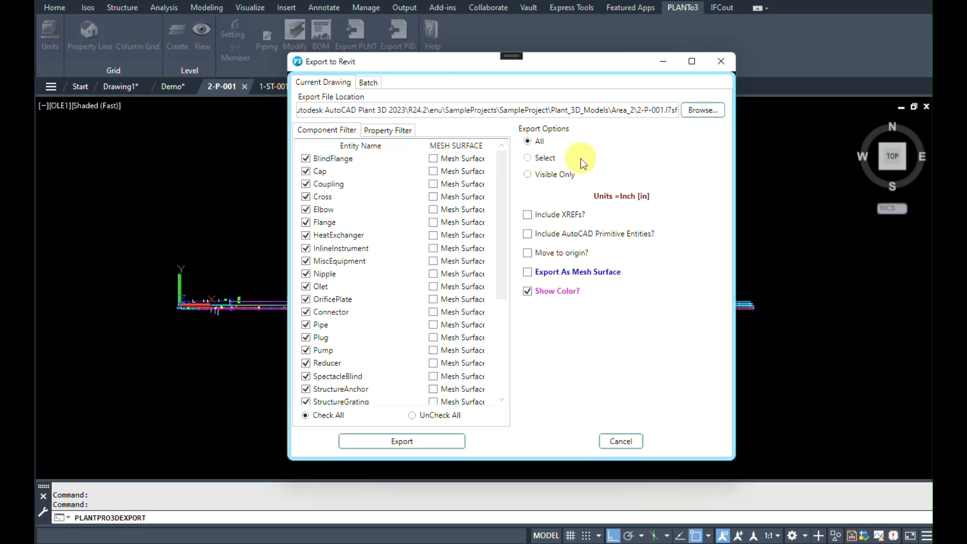
Export all components of the current drawing to 2-P-001.l7sf and dismiss the export message
click(531, 179)
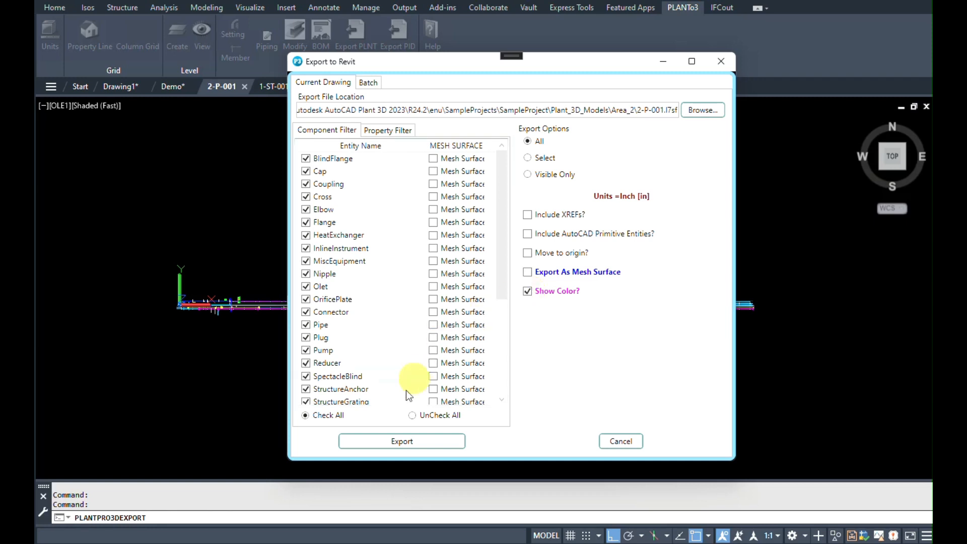
click(395, 445)
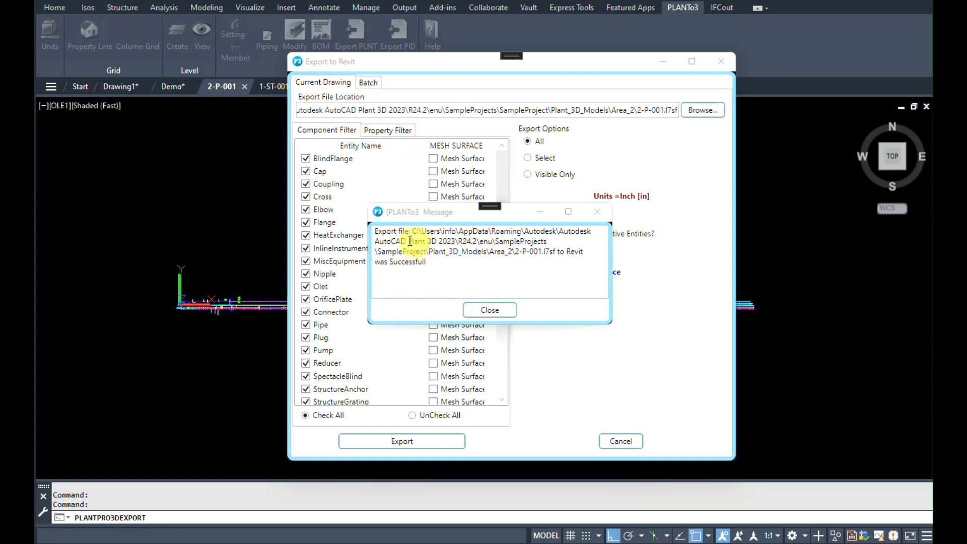
drag(378, 231, 436, 258)
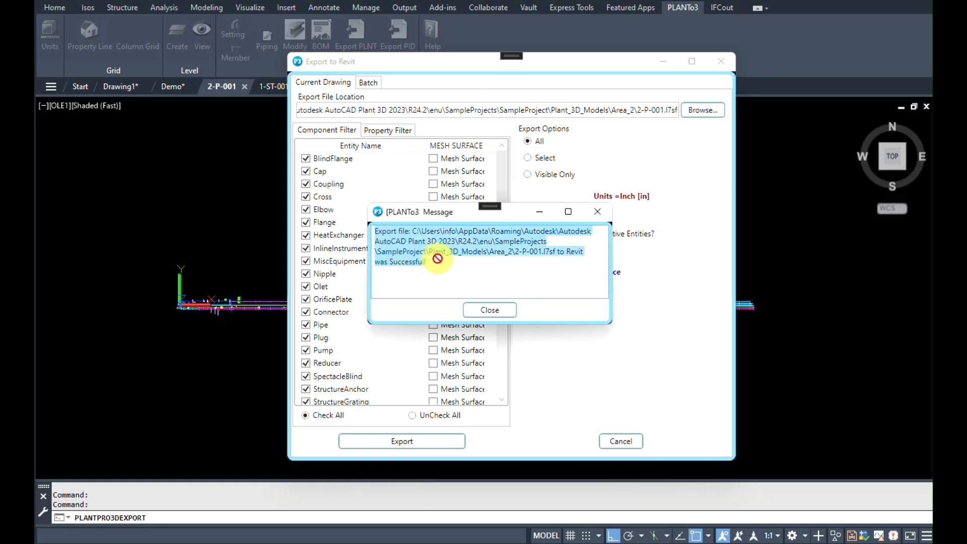
click(539, 278)
drag(514, 250, 557, 249)
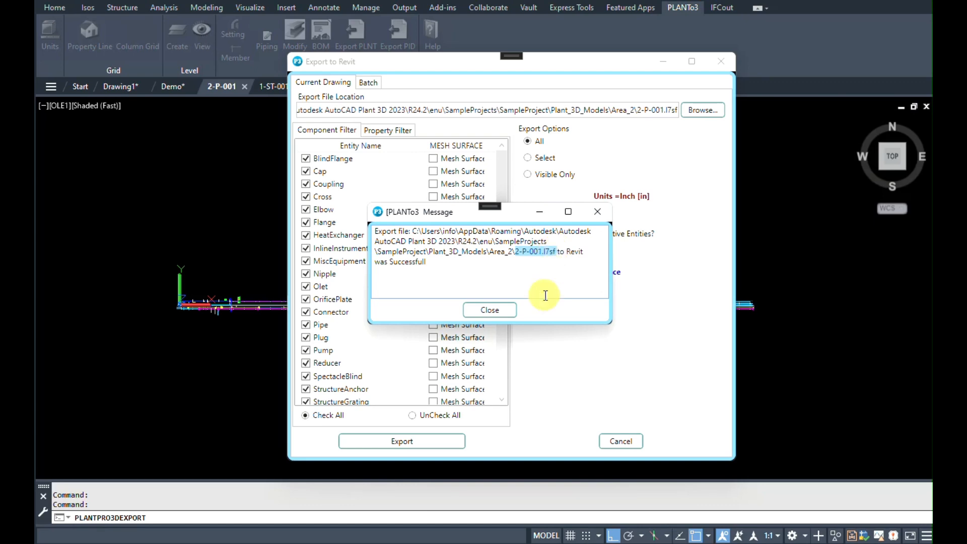
click(499, 308)
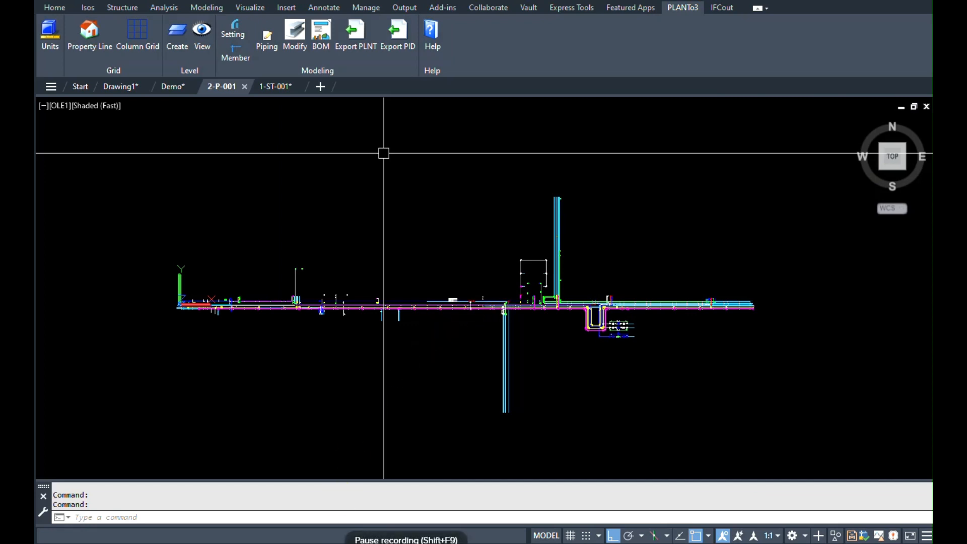
Reopen the plant export in batch mode and check the SampleProject drawings folder path
click(355, 44)
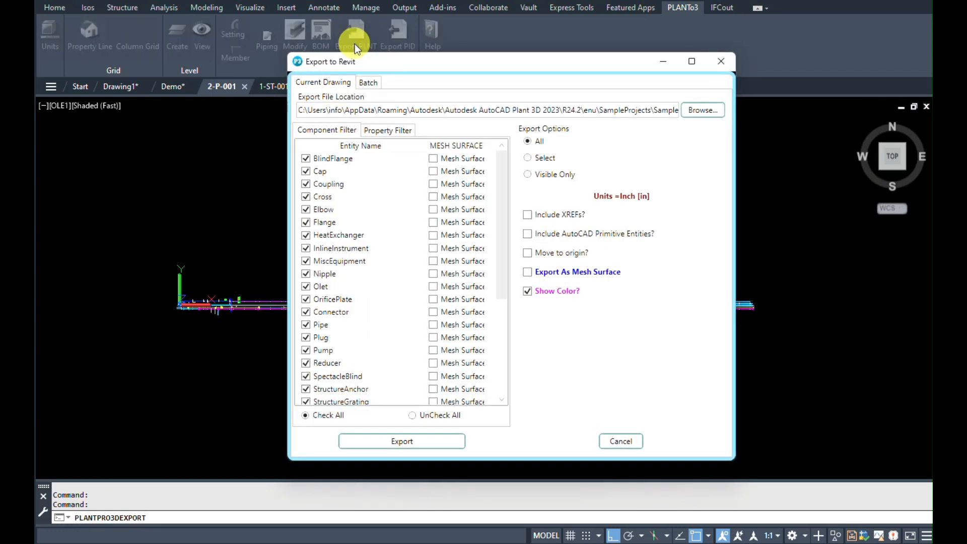
click(367, 83)
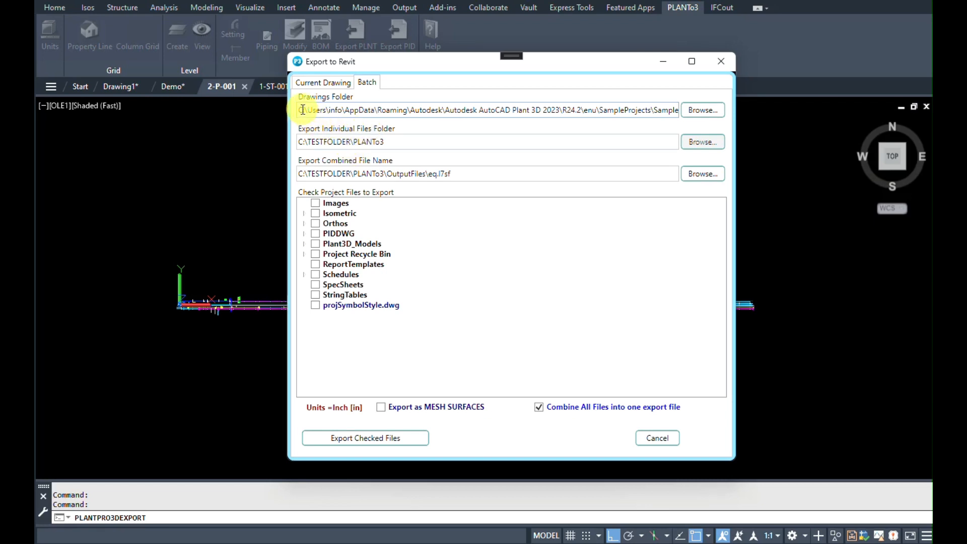
drag(410, 109, 690, 108)
double_click(636, 110)
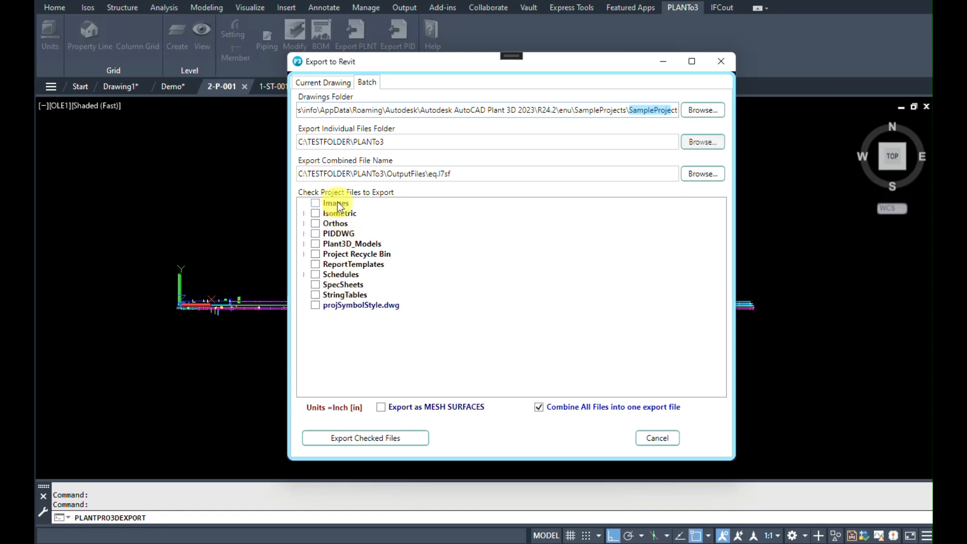
Include all drawings of Area1, Area2 and Area6 under Plant3D_Models in the batch export
click(304, 244)
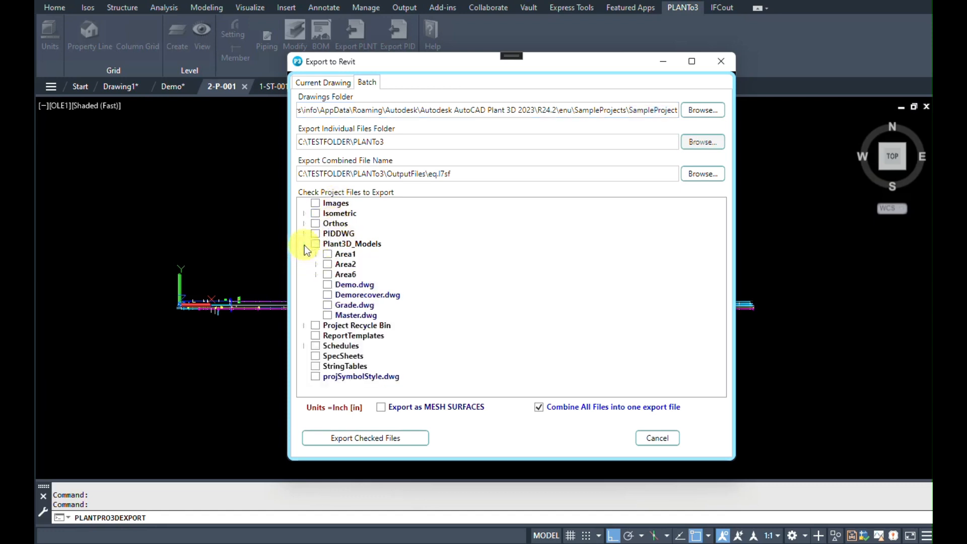
click(316, 254)
click(318, 285)
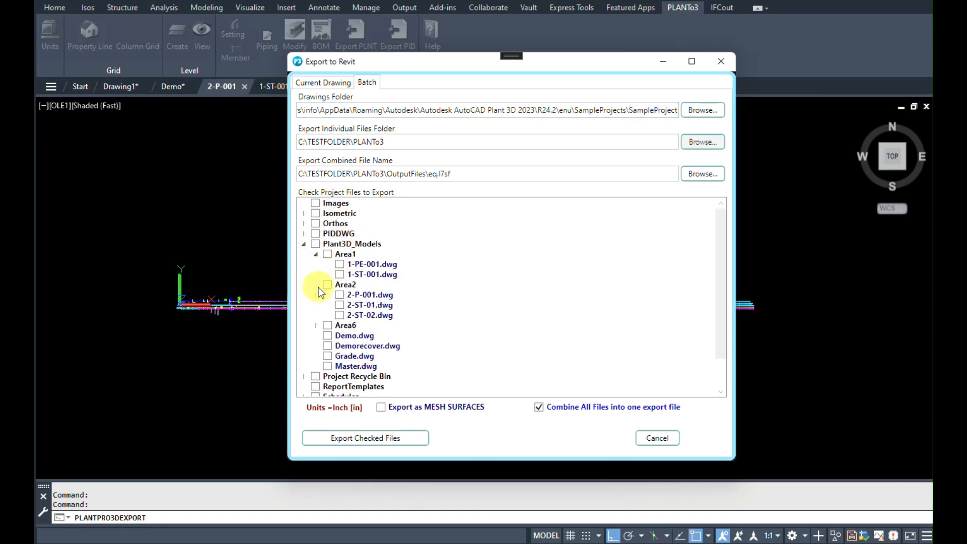
click(316, 325)
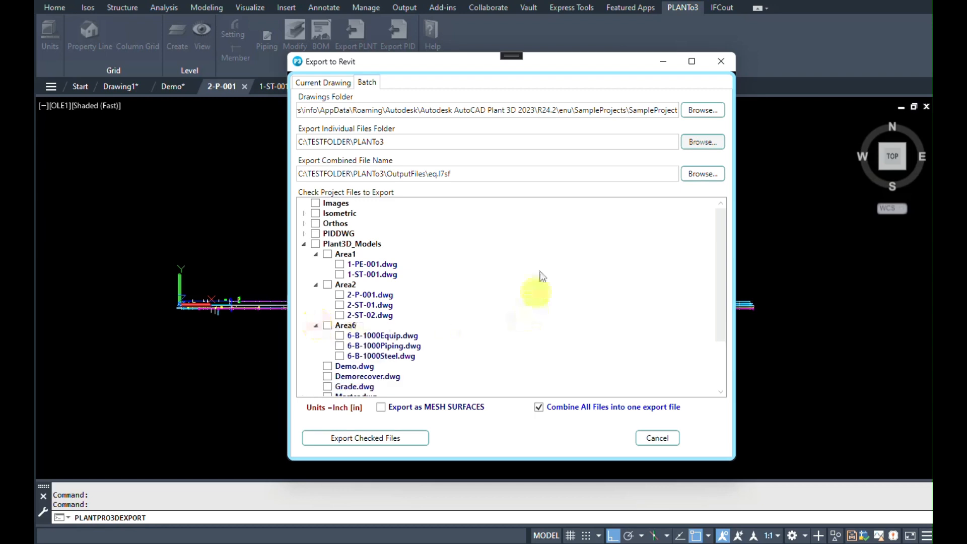
click(327, 254)
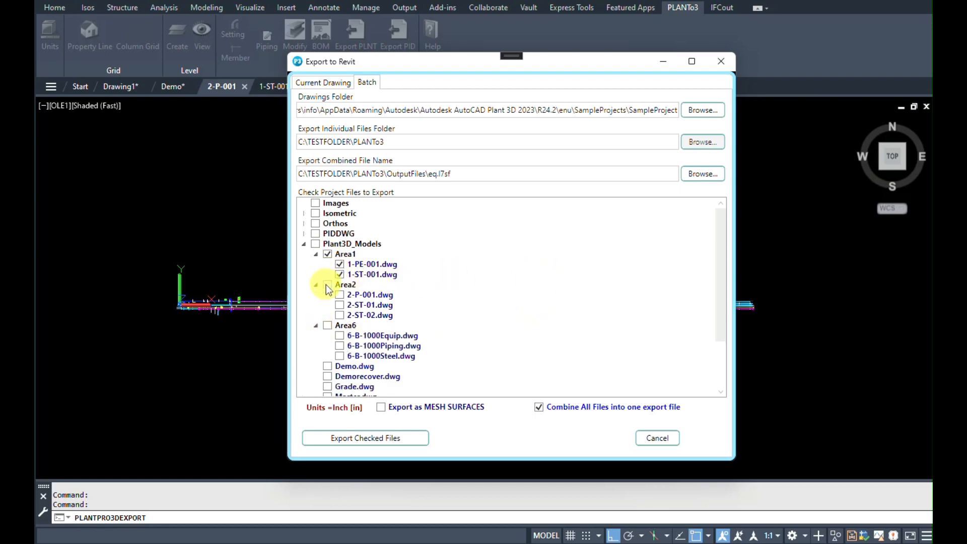
click(327, 285)
click(340, 336)
click(340, 345)
click(328, 325)
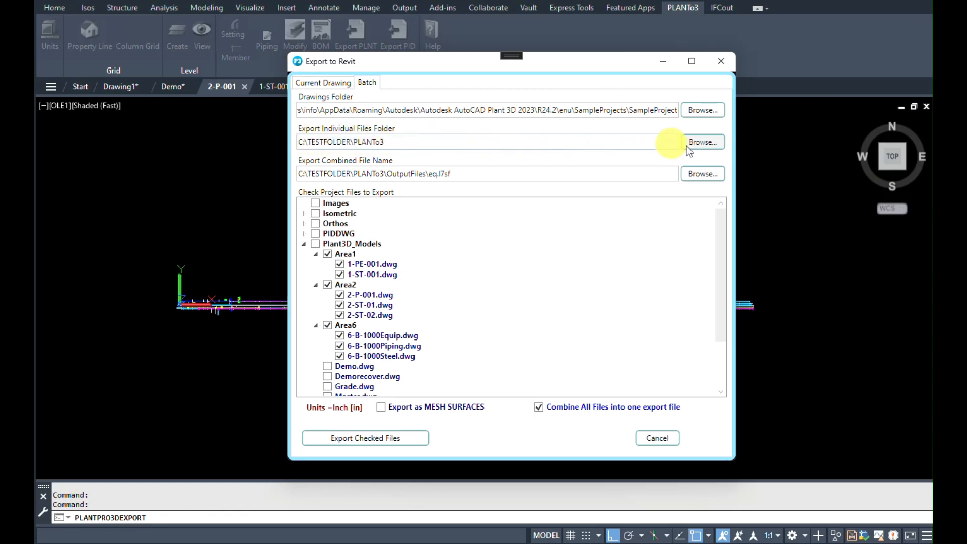
Set the combined export file to Piping in PLANTo3 Standard Format, saved in the DEMO folder on drive E
double_click(431, 174)
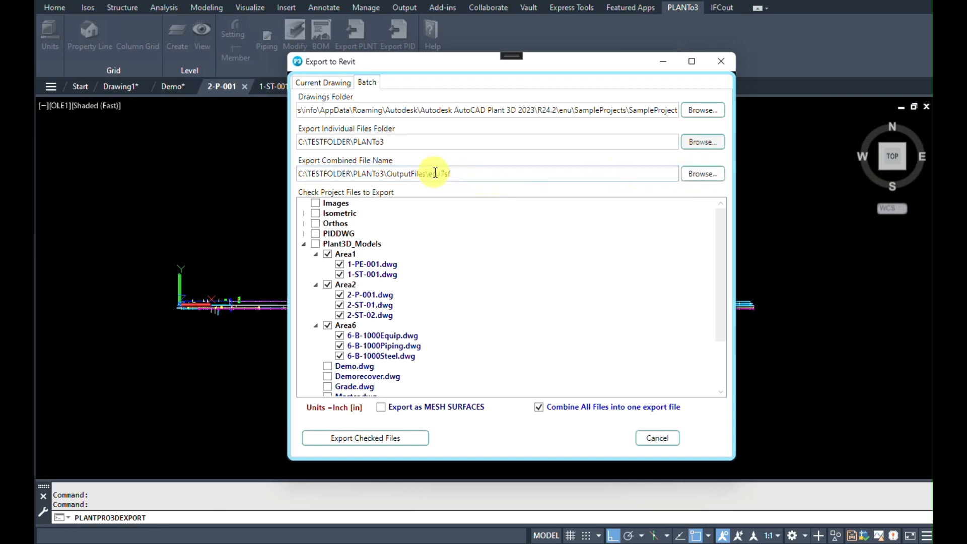
click(697, 176)
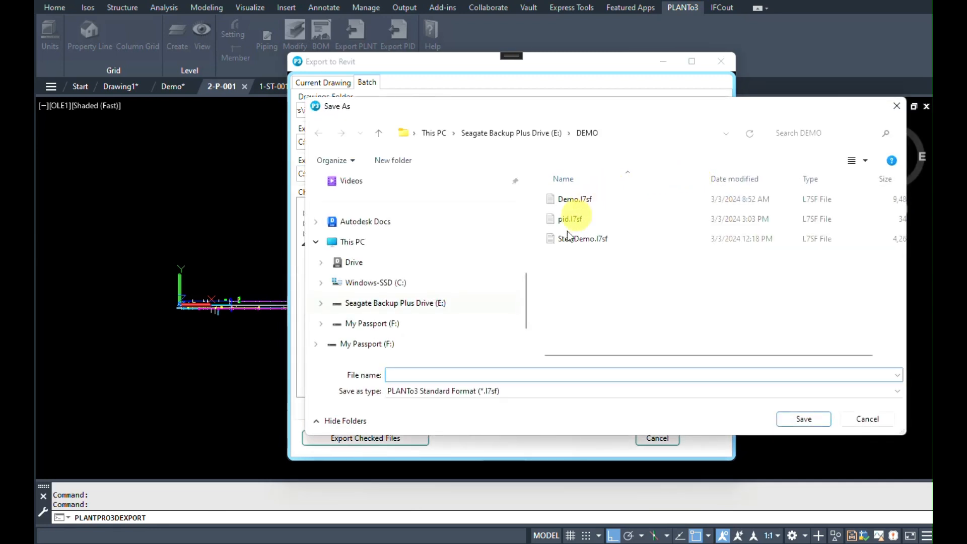
click(406, 372)
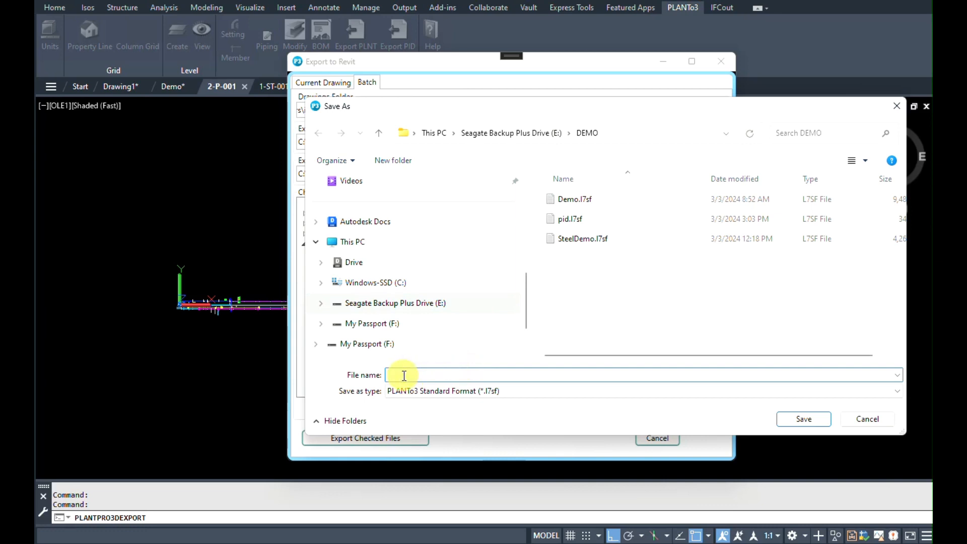
text(Piping)
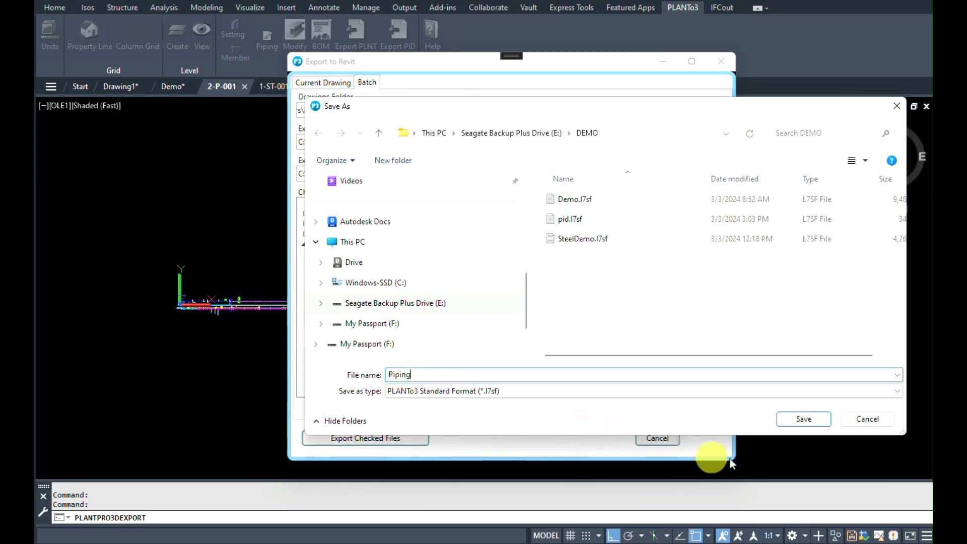
click(824, 418)
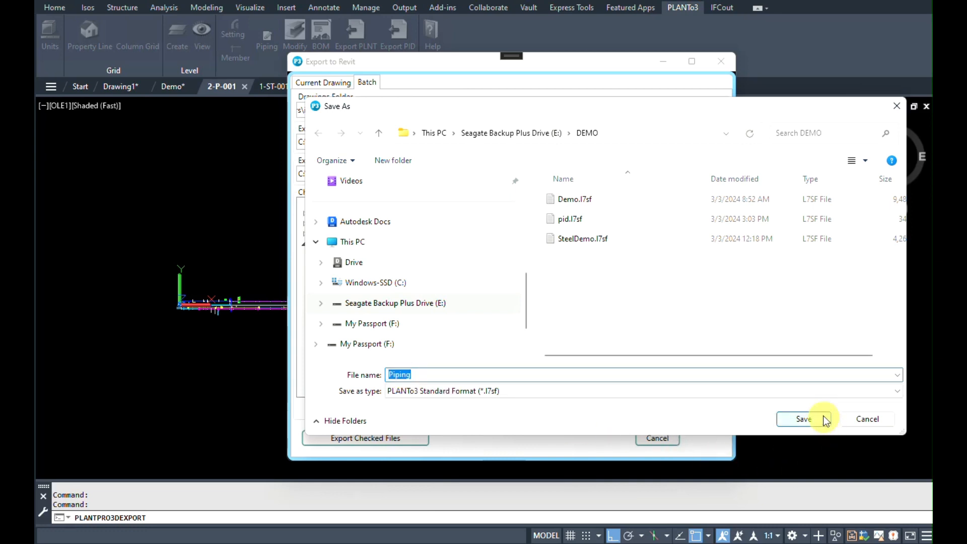
Confirm Piping.l7sf in E:\DEMO as the combined export file
click(795, 418)
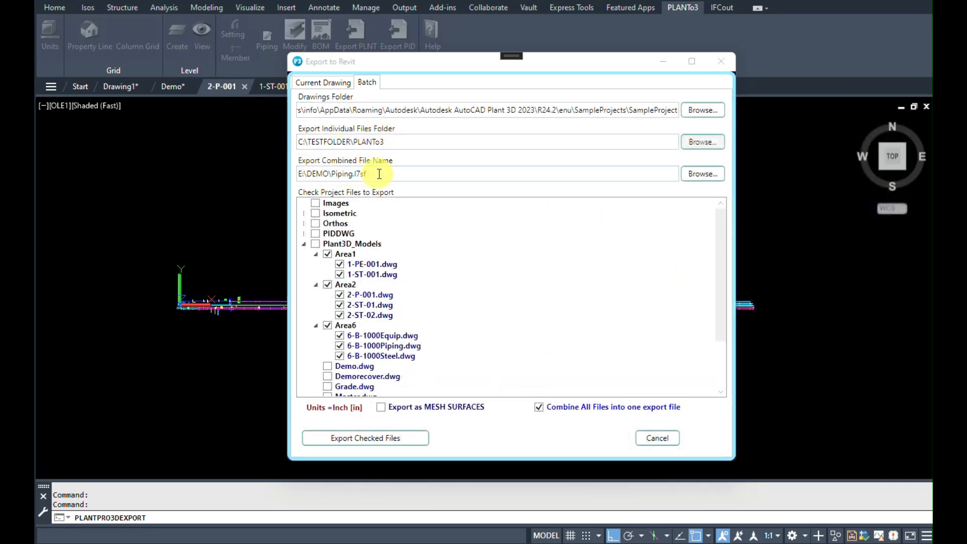
click(701, 176)
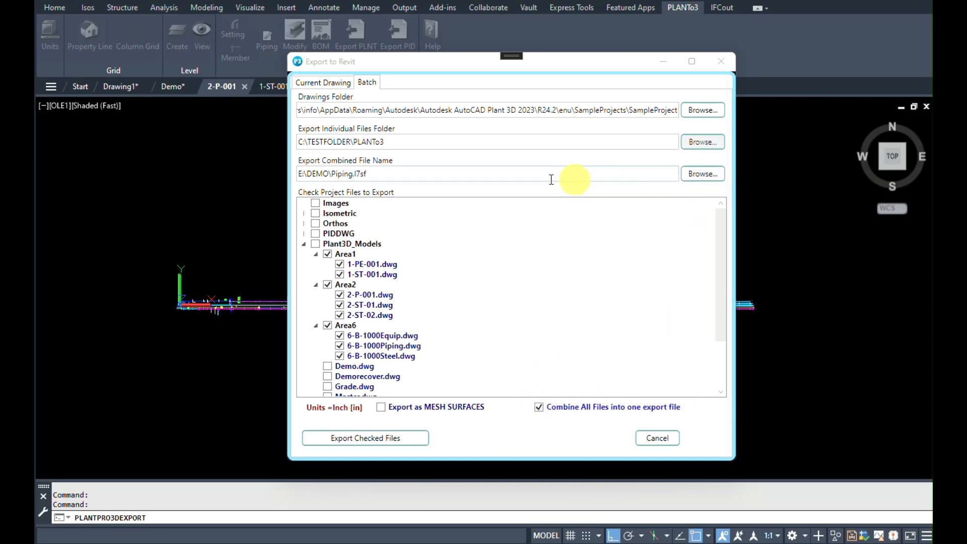
Combine all files into one export file and export the checked Area1, Area2 and Area6 drawings
click(542, 410)
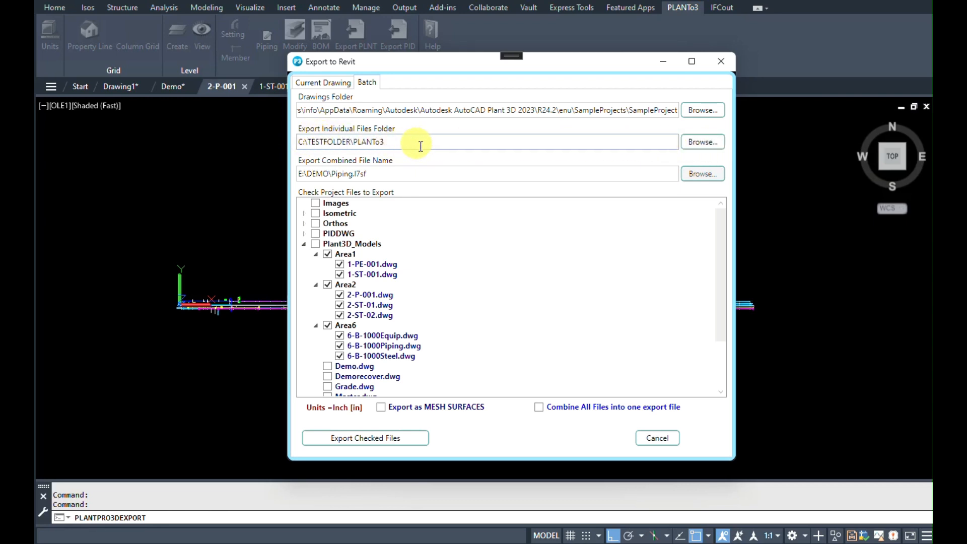
click(539, 407)
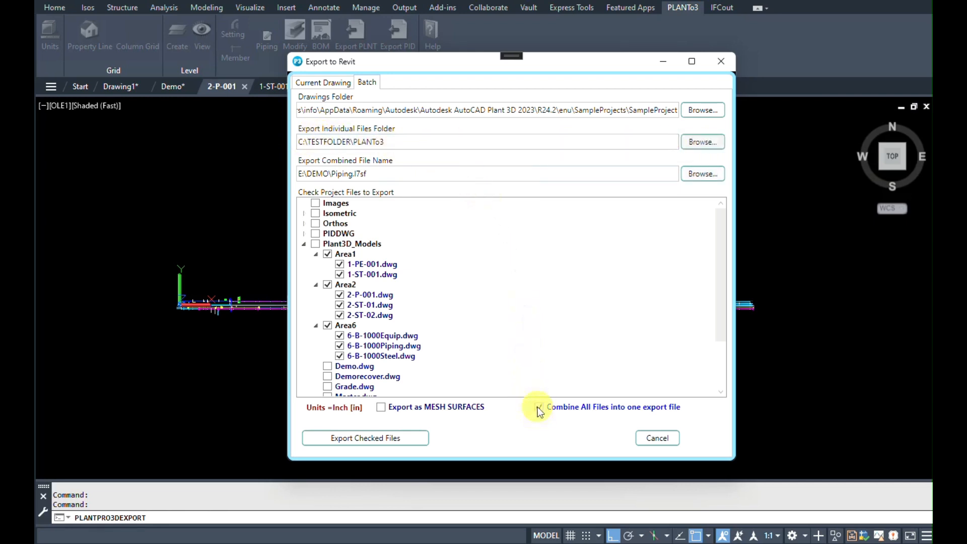
click(539, 407)
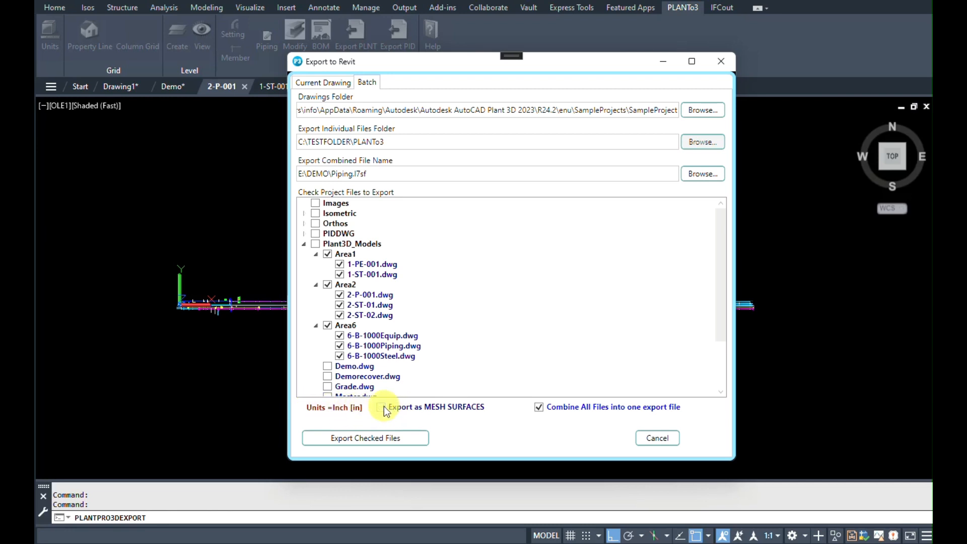
click(357, 439)
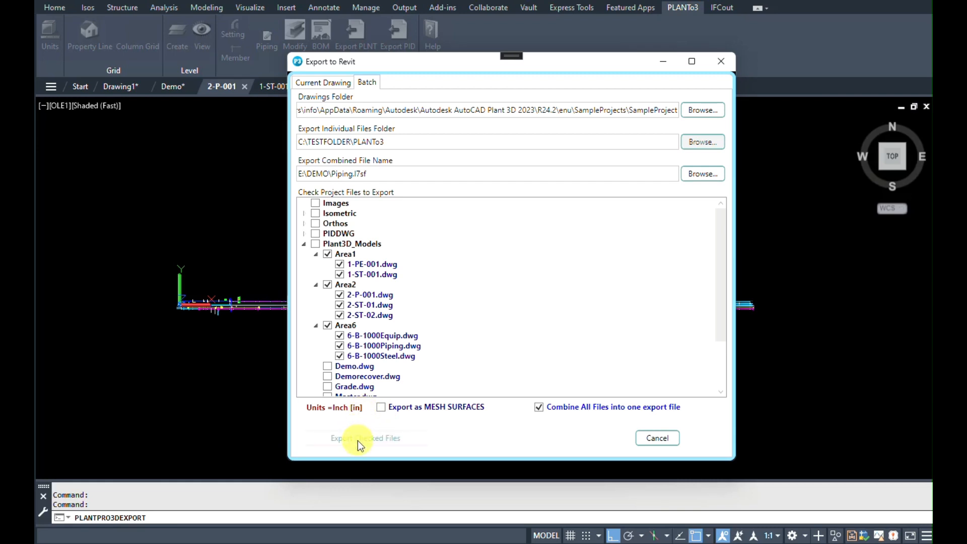